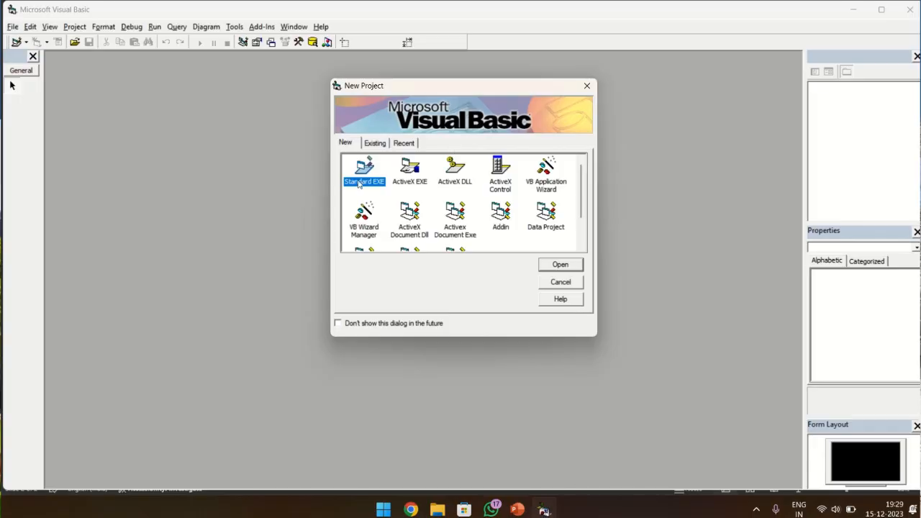
Step: Create a Standard EXE project and enlarge its blank form to about 14175 x 6285
click(561, 265)
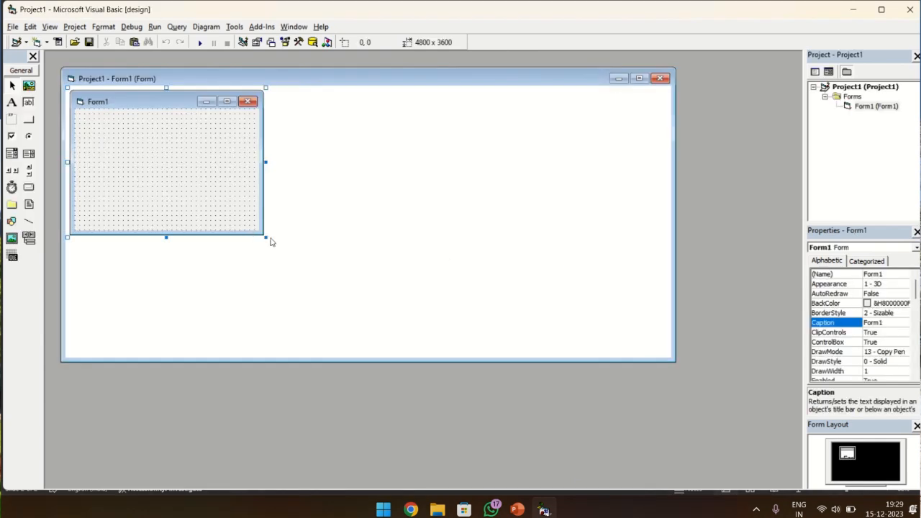
drag(267, 238, 645, 345)
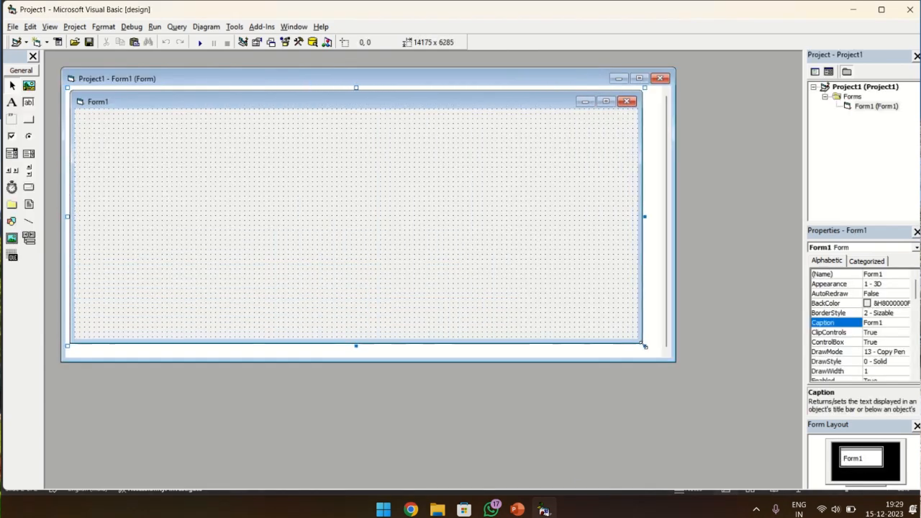
Step: Launch the Visual Data Manager add-in and switch to its VisData window
click(258, 27)
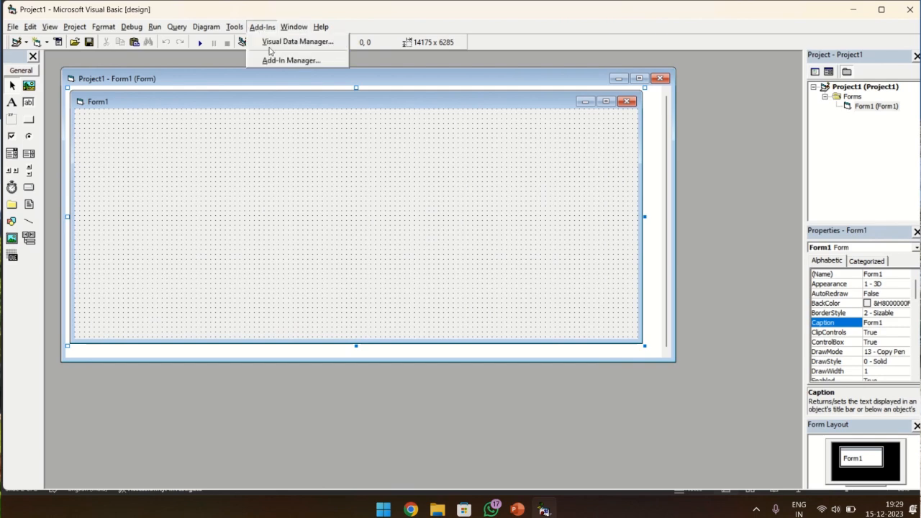
click(271, 45)
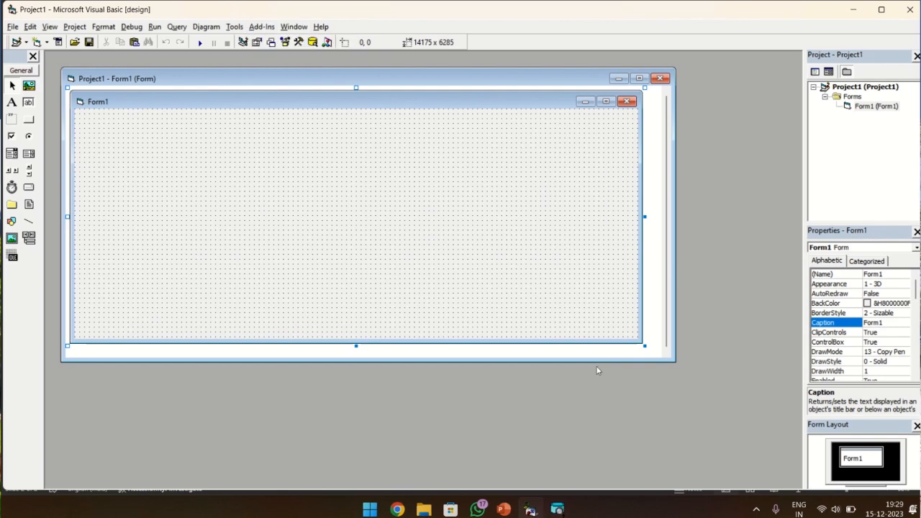
mouse_move(560, 511)
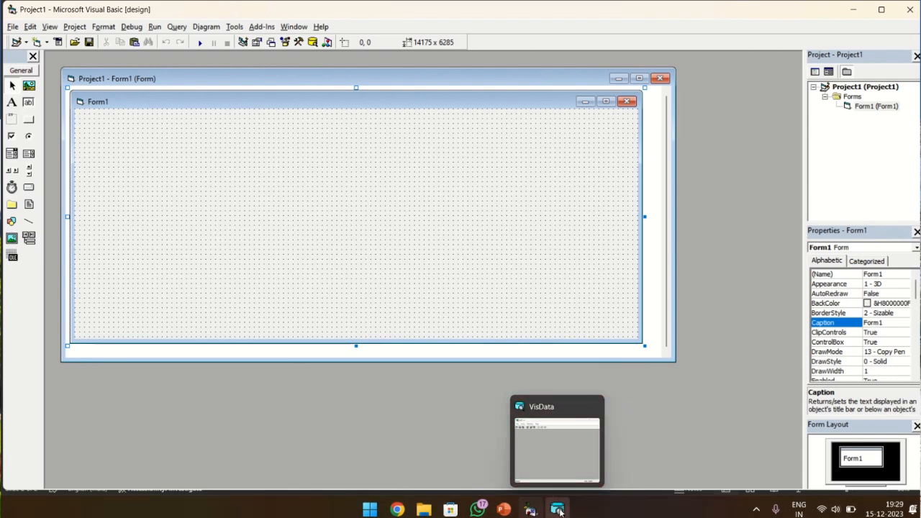
click(560, 510)
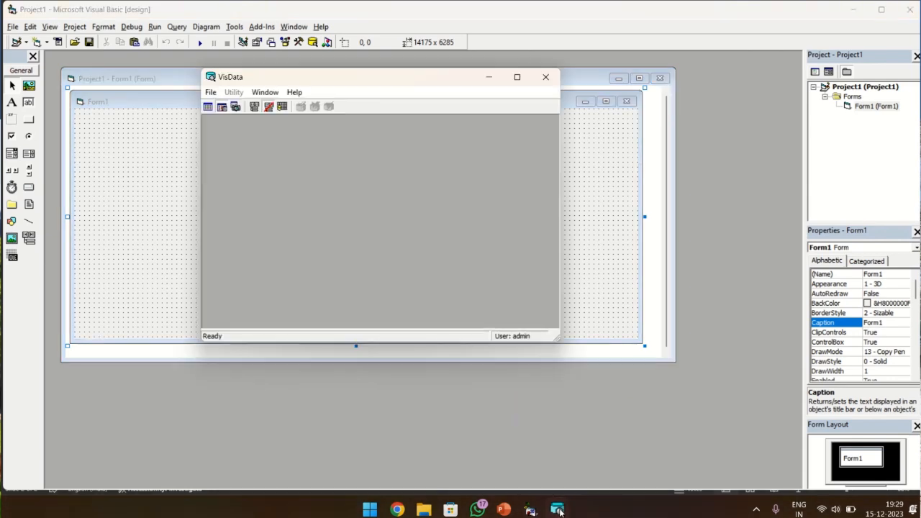
Step: Create a new Microsoft Access Version 2.0 MDB database named Sample on the Desktop
click(211, 93)
mouse_move(240, 126)
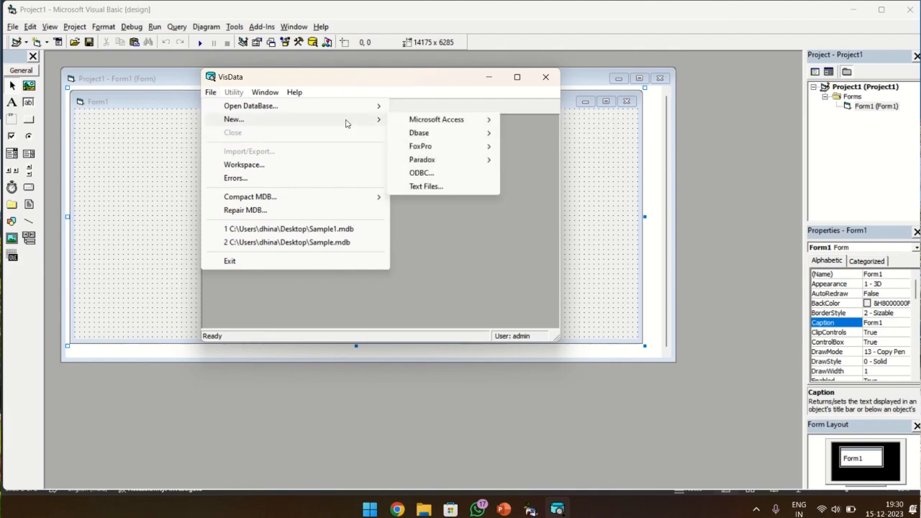
mouse_move(423, 121)
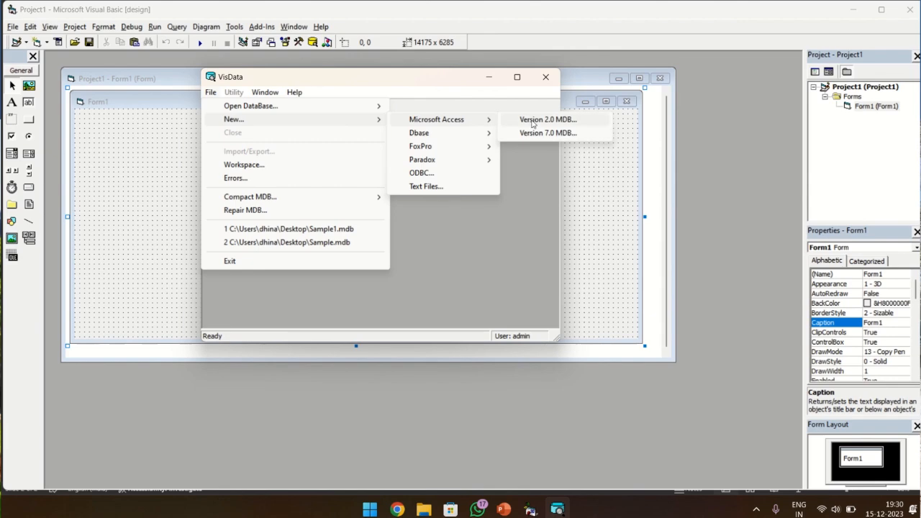
click(535, 120)
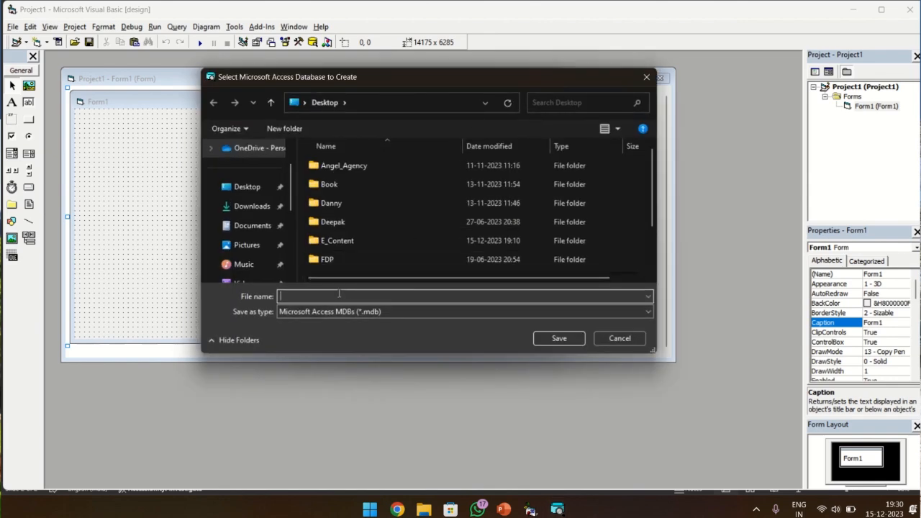
text(Sample)
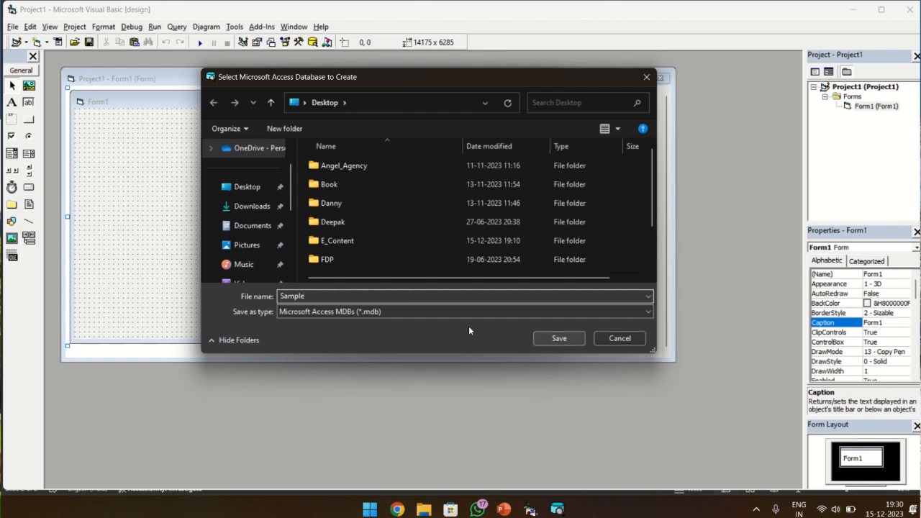
click(560, 339)
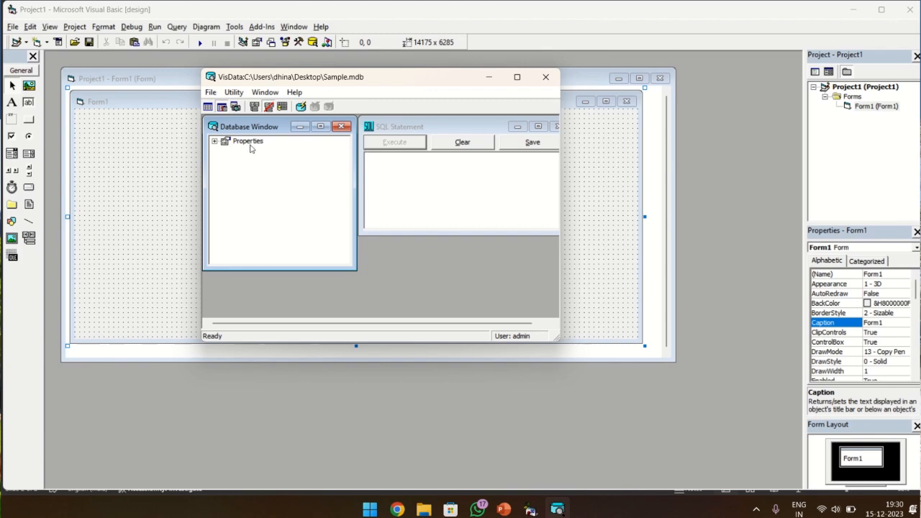
Step: Start a new table in the Sample database and name it Sampletable
right_click(250, 144)
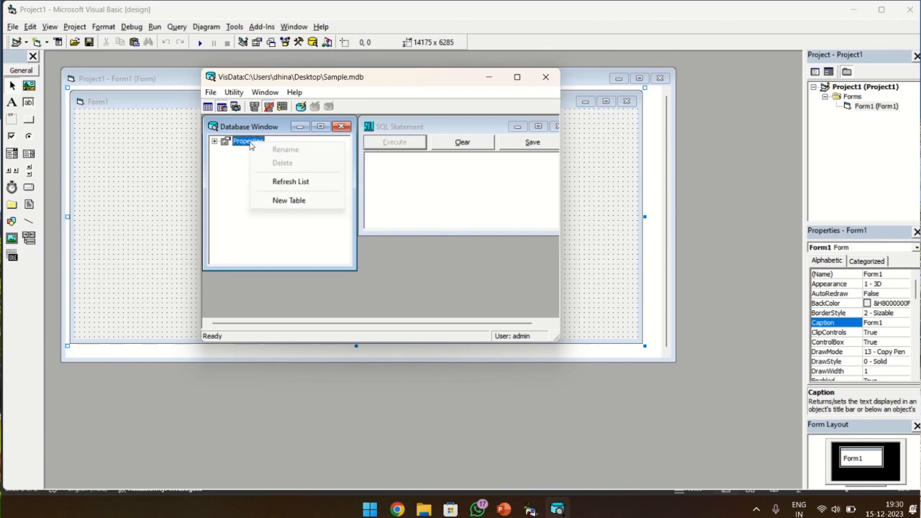
click(282, 203)
text(Sampletable)
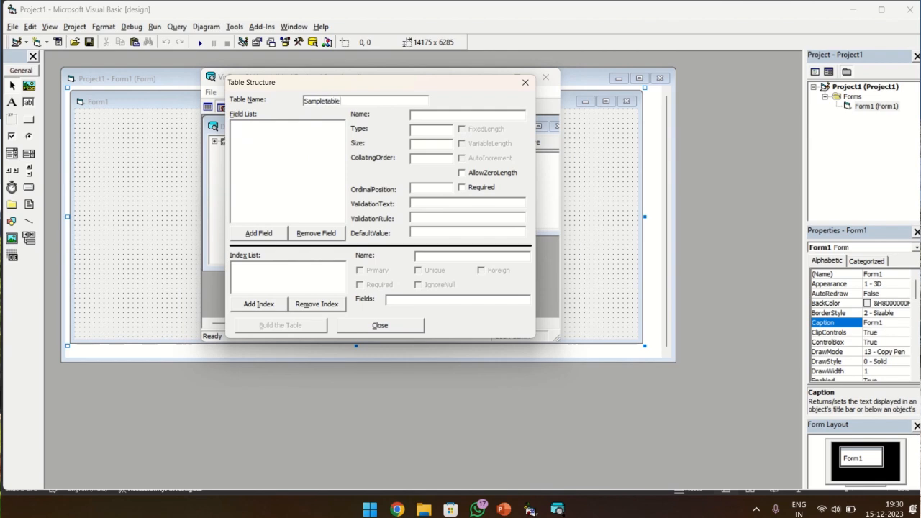
Step: Add a variable-length Text field named Stuname with size 50 to Sampletable
click(259, 234)
text(S)
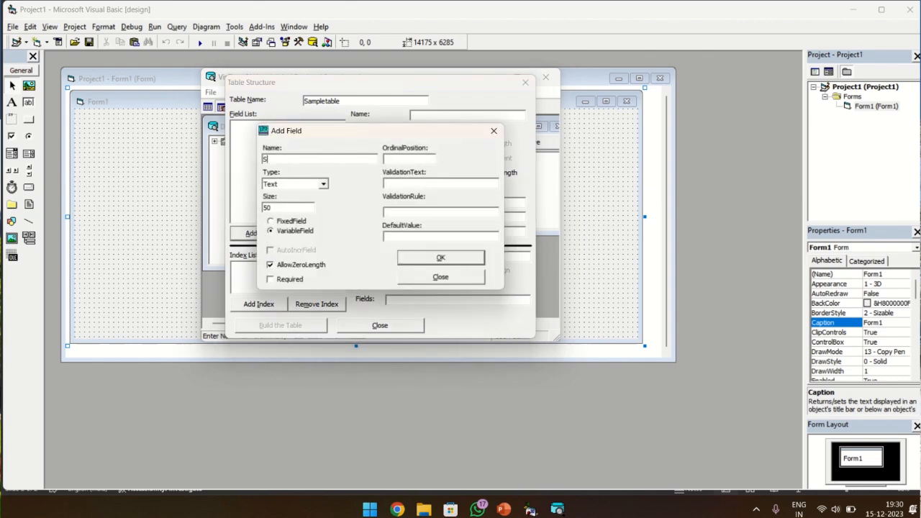
text(tuname)
click(418, 257)
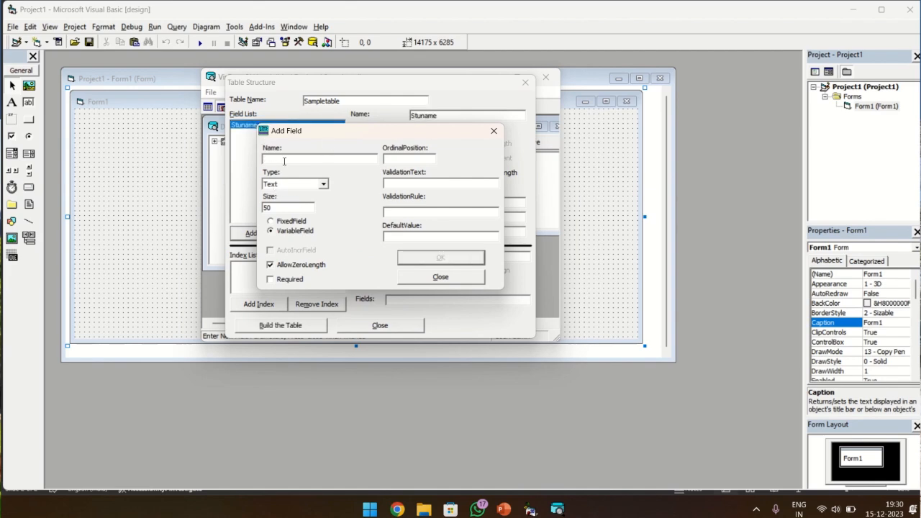
Step: Add a field named Dob with the Date/Time type to Sampletable
text(Dob)
click(323, 184)
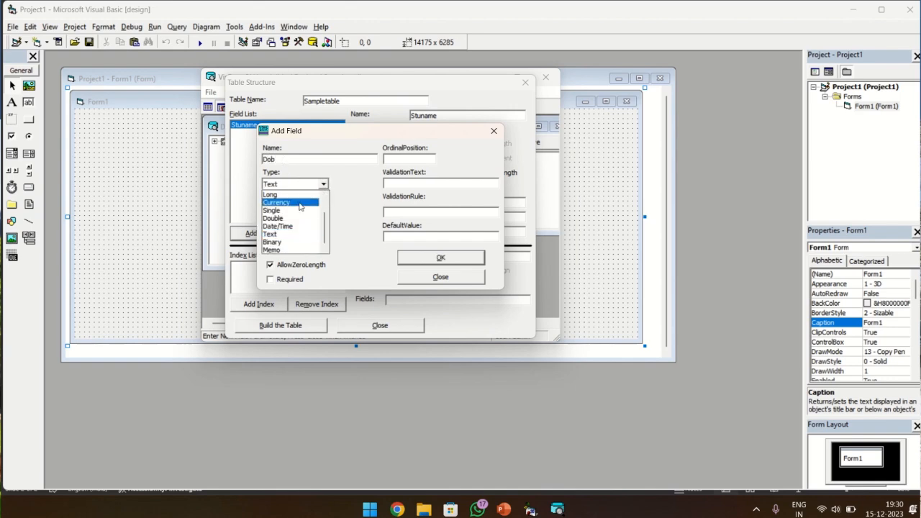
click(298, 228)
click(452, 260)
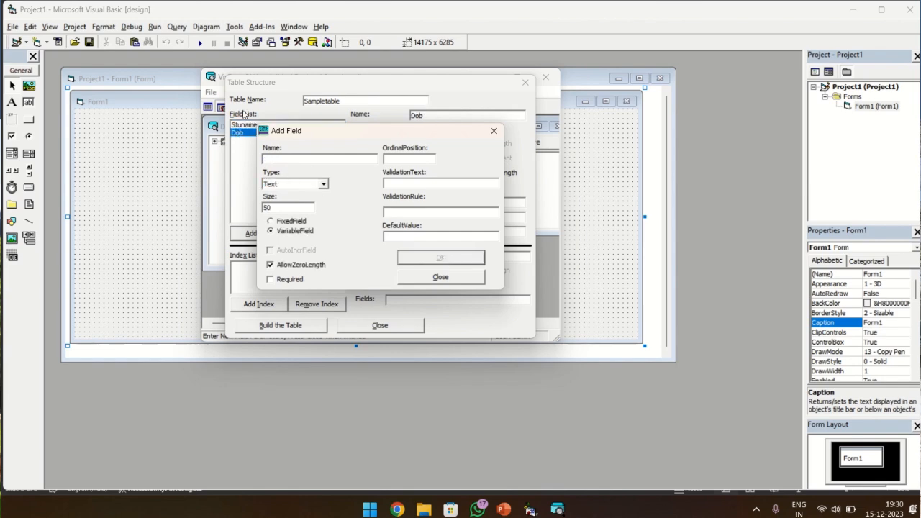
Step: Add a field named Mob with the Integer type to Sampletable
text(M)
click(323, 185)
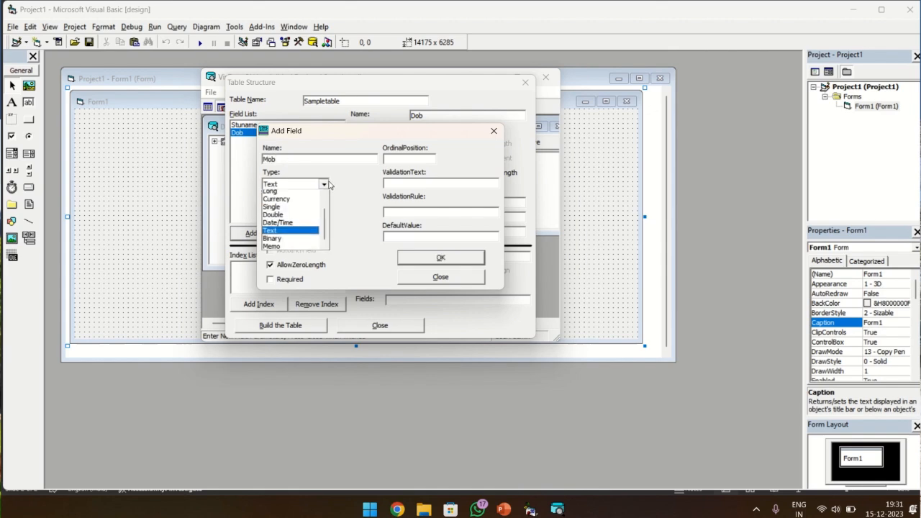
click(285, 210)
click(324, 184)
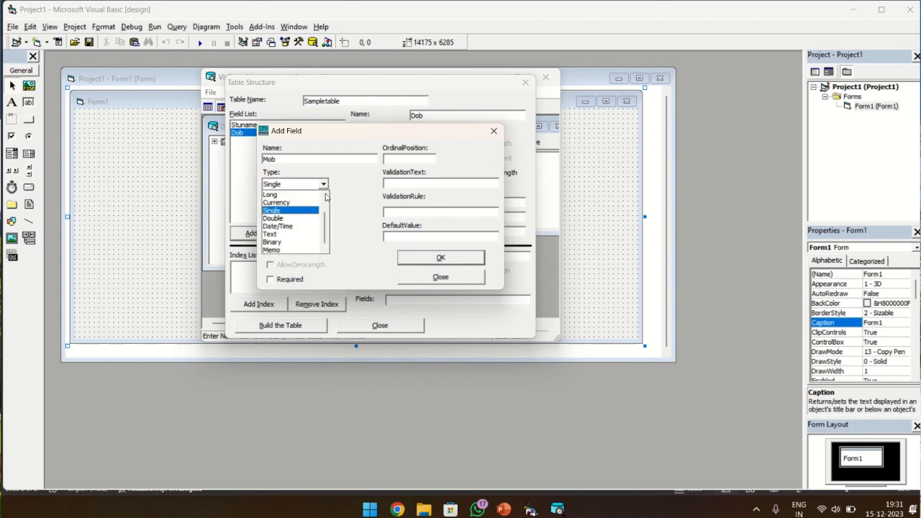
drag(325, 224, 324, 216)
click(297, 203)
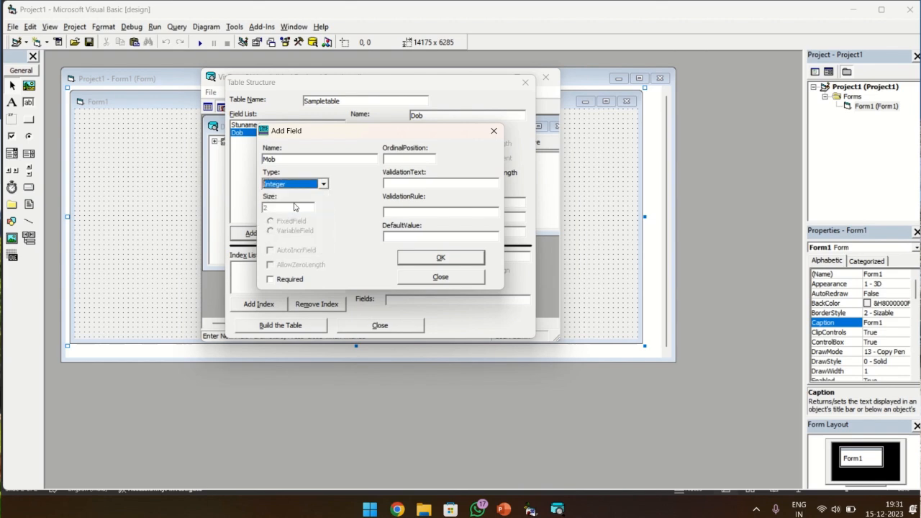
click(457, 261)
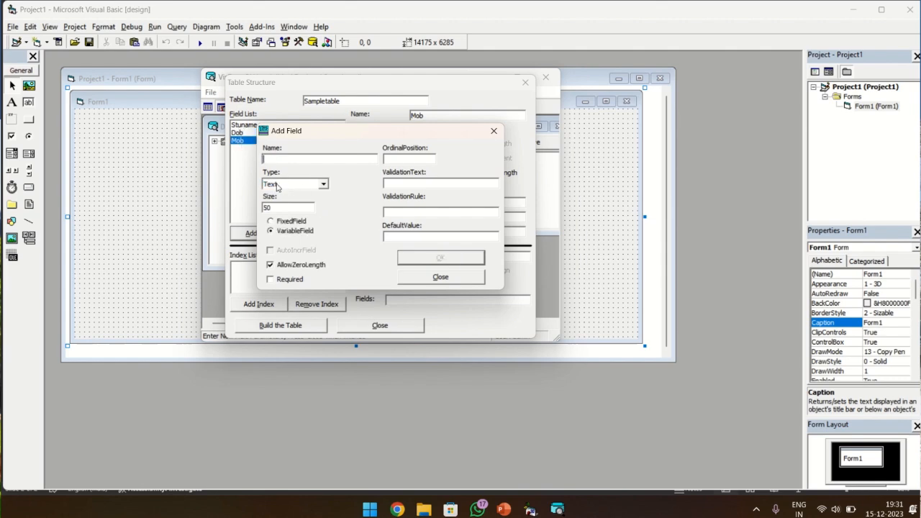
Step: Finish adding fields and build Sampletable in the Sample database
click(437, 278)
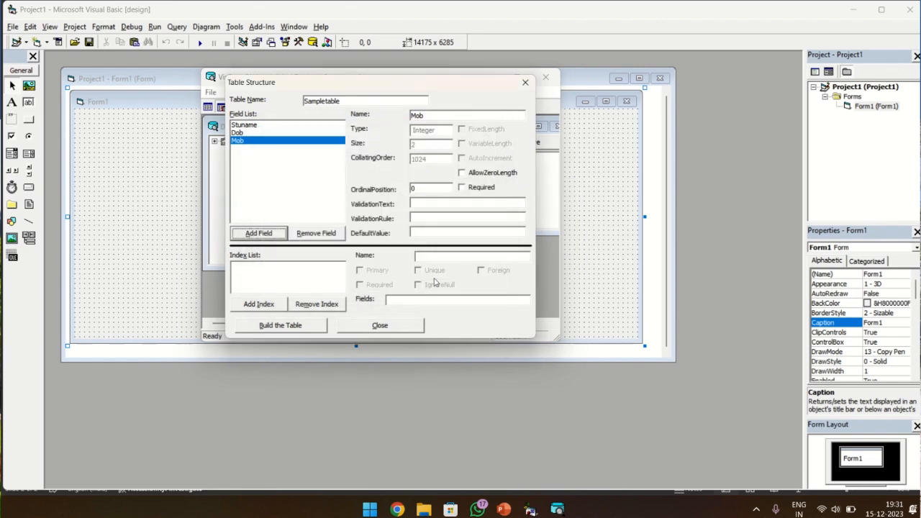
click(273, 327)
right_click(273, 326)
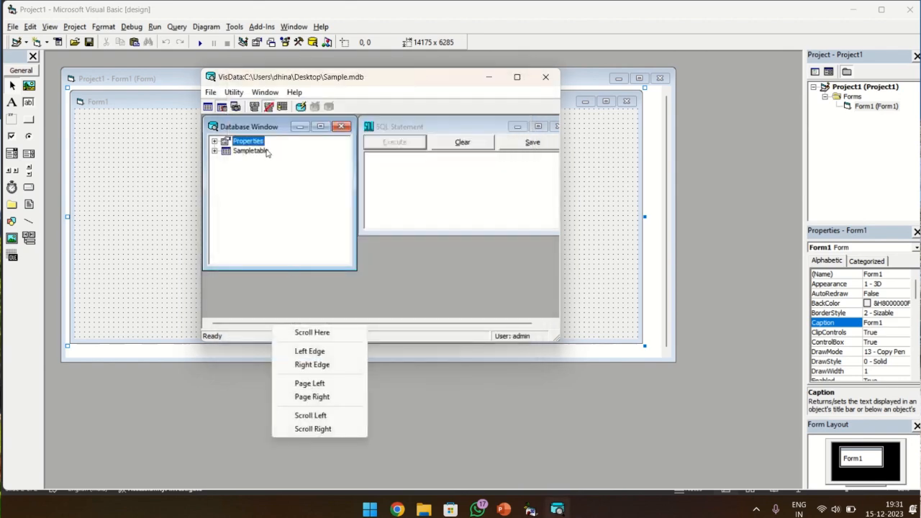
Step: Expand Sampletable in the database tree to review its fields, and collapse it again
click(214, 151)
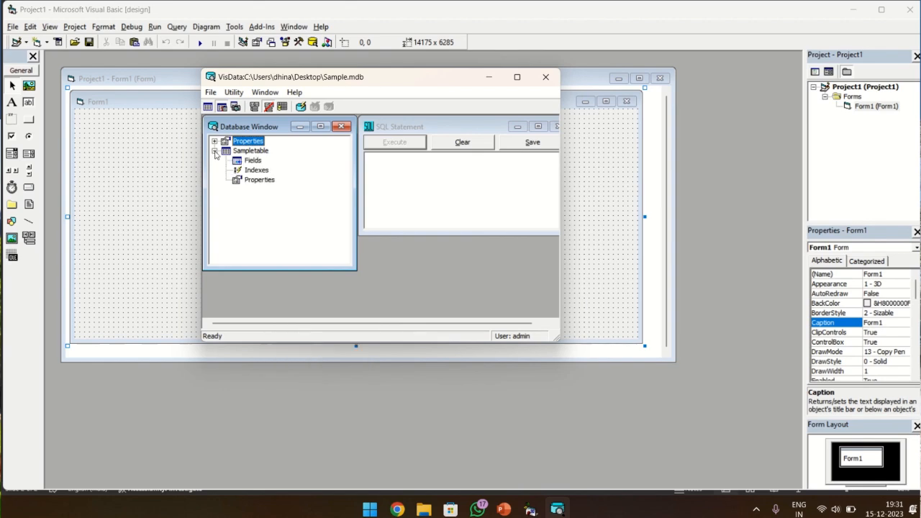
double_click(252, 162)
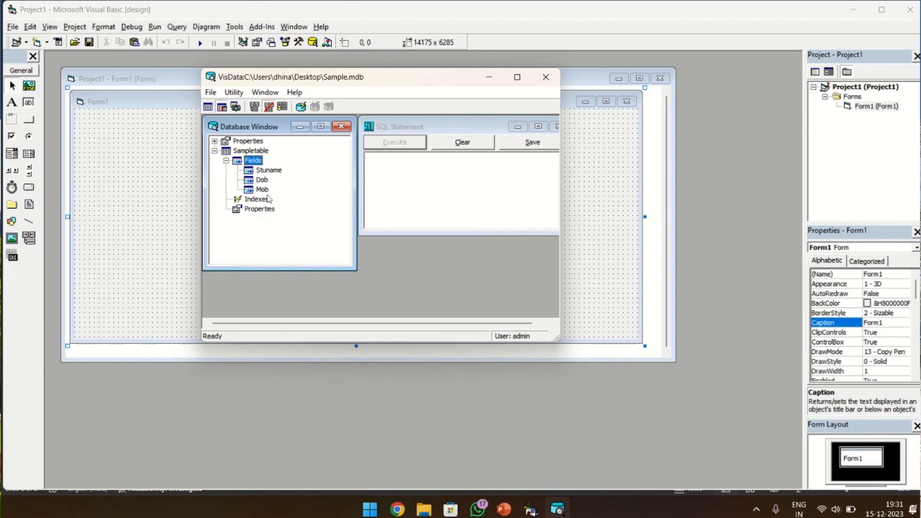
click(214, 152)
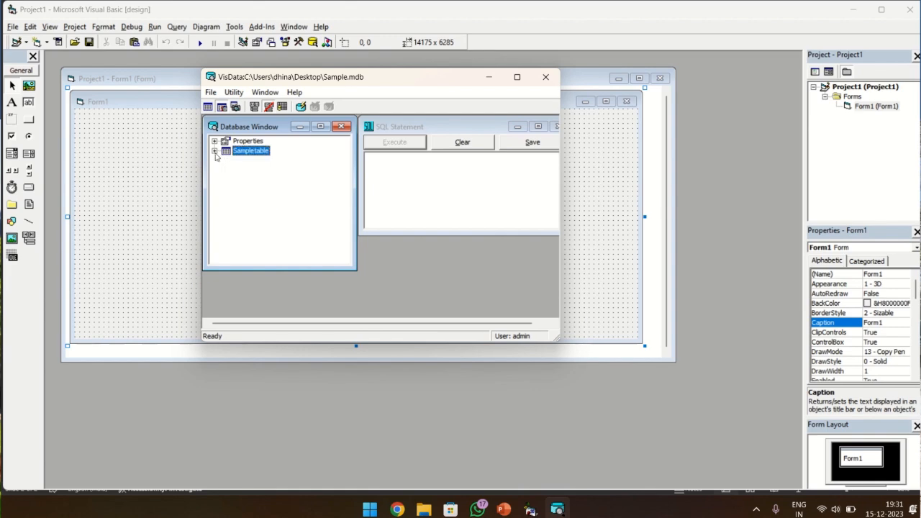
Step: Open Sampletable for record entry and enlarge its window so all three fields fit
right_click(262, 155)
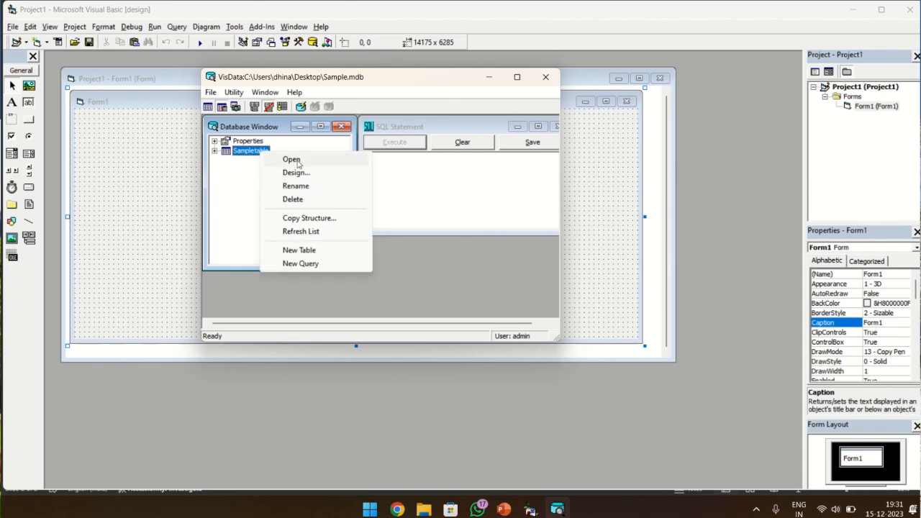
click(291, 160)
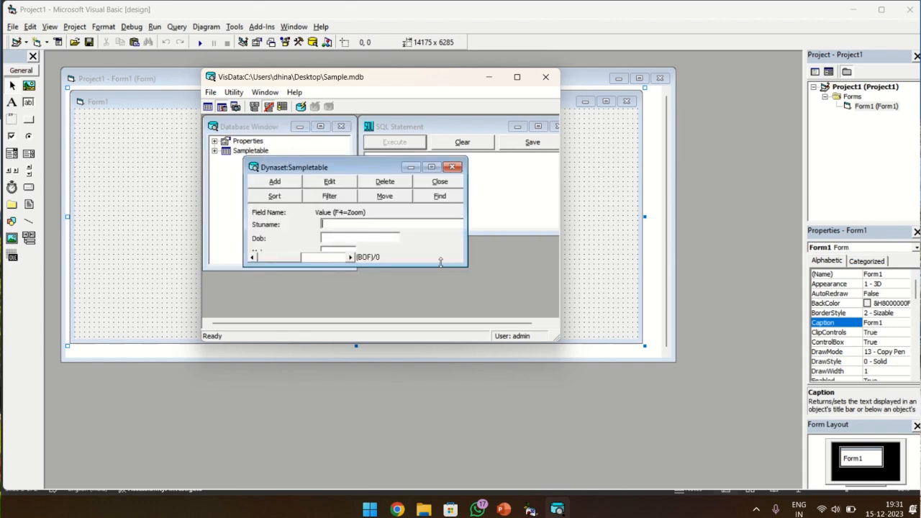
drag(466, 254, 550, 249)
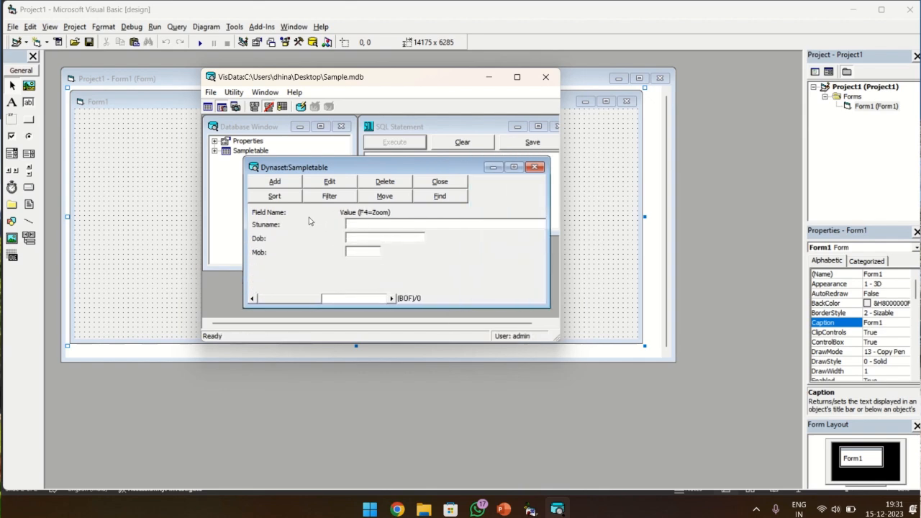
Step: Add a first record to Sampletable with Stuname "Aaa", a date of birth and a mobile number, and save it
click(276, 182)
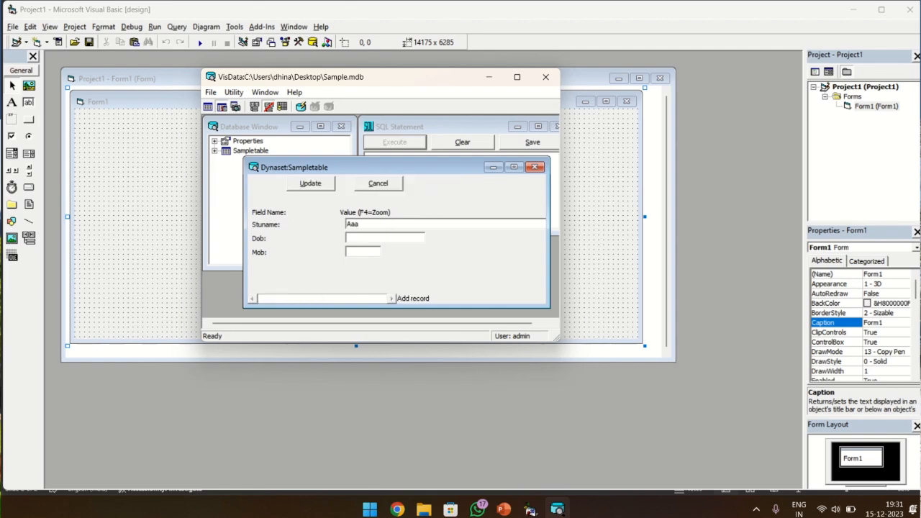
click(386, 237)
text(12-09-2000)
click(354, 251)
text(12)
click(307, 186)
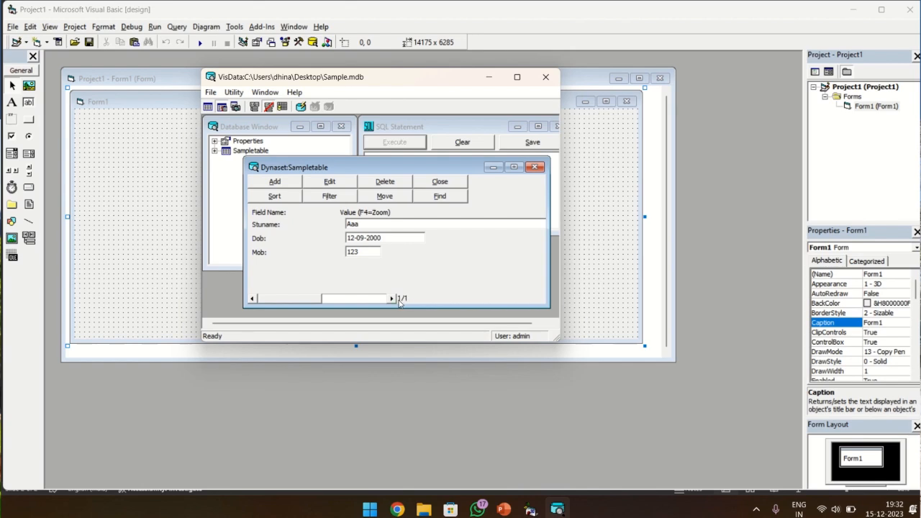
Step: Add and save a second record with Stuname "bbb", a date of birth and a mobile number, and browse the saved records
click(276, 182)
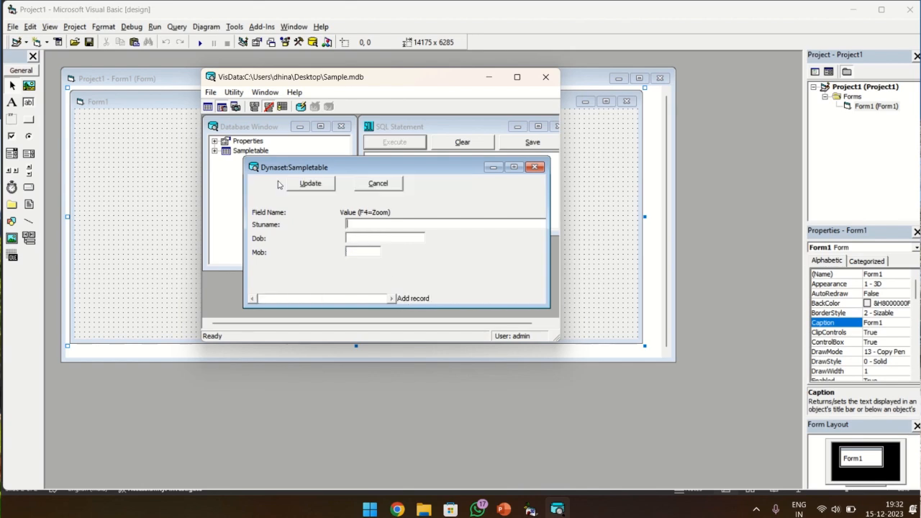
text(bbb)
text(12/09/89)
click(362, 251)
text(3456)
click(311, 183)
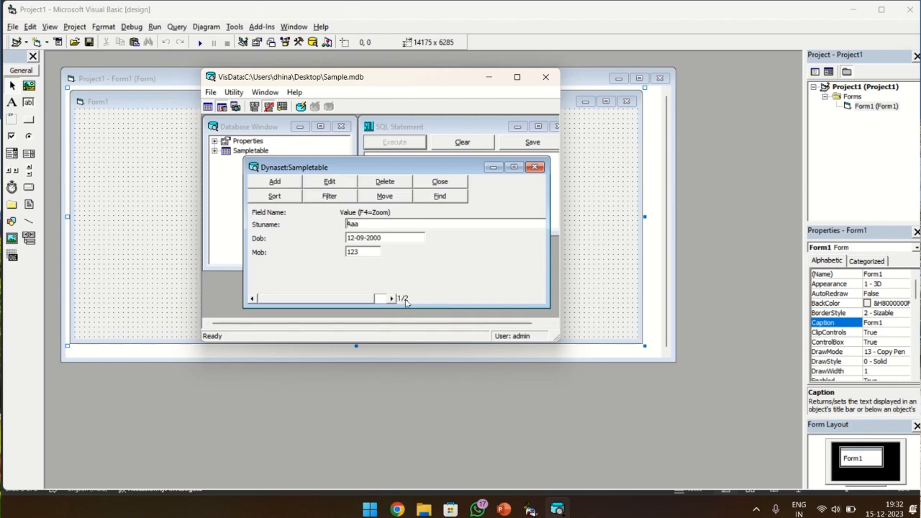
click(351, 301)
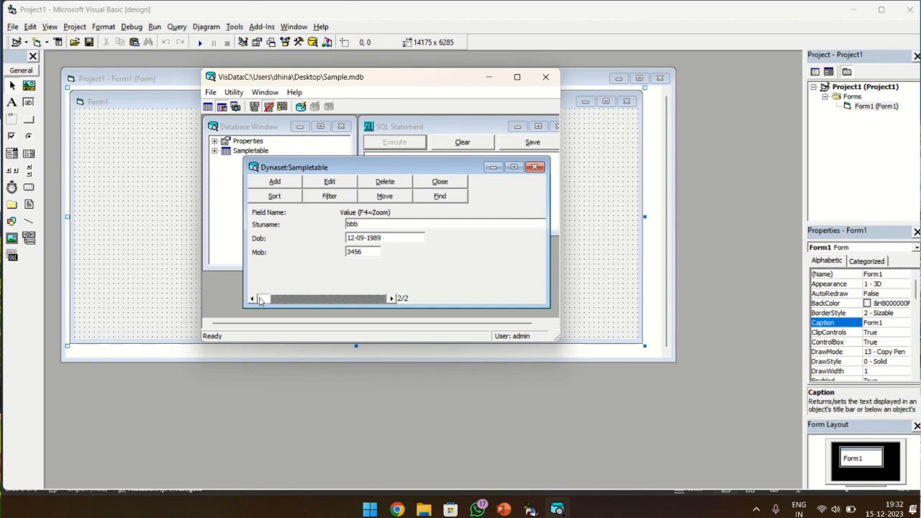
click(392, 298)
Step: Add a third record to Sampletable with Stuname "ccc", a date of birth and a mobile number, and save it
click(278, 182)
text(ccc)
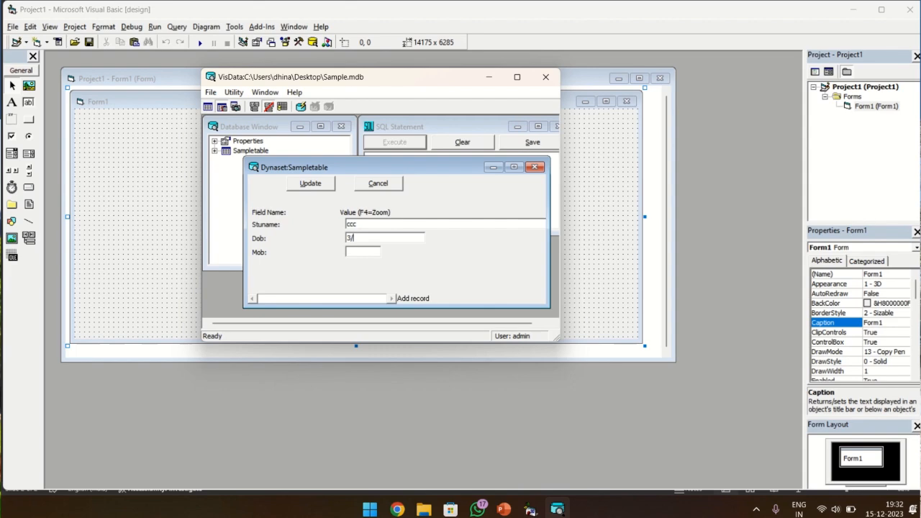
click(368, 251)
text(5678)
click(324, 187)
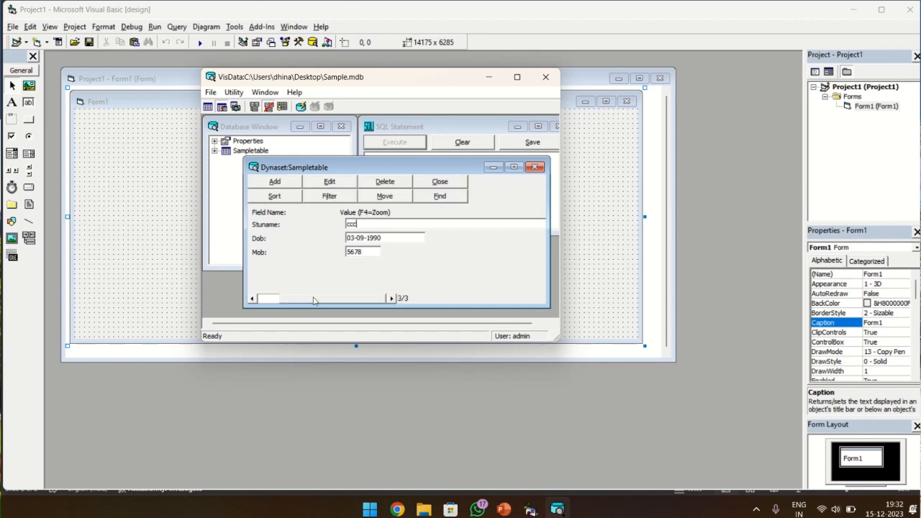
Step: Browse back through the saved records, change the third record's Stuname to "cccd" and save it
click(253, 300)
click(254, 299)
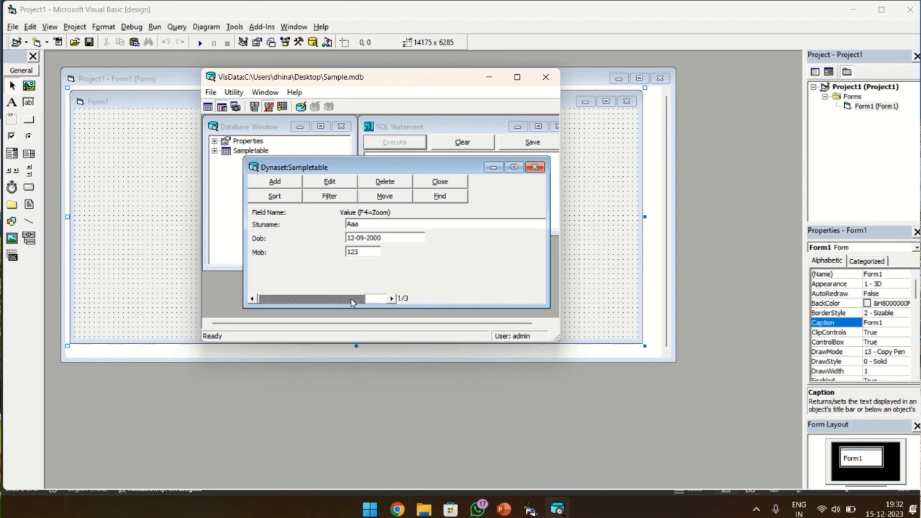
click(392, 300)
click(391, 300)
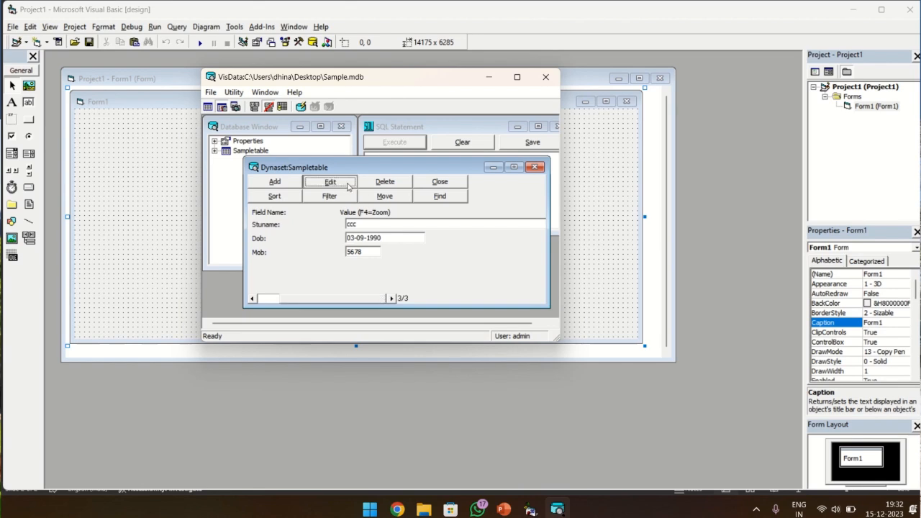
click(348, 186)
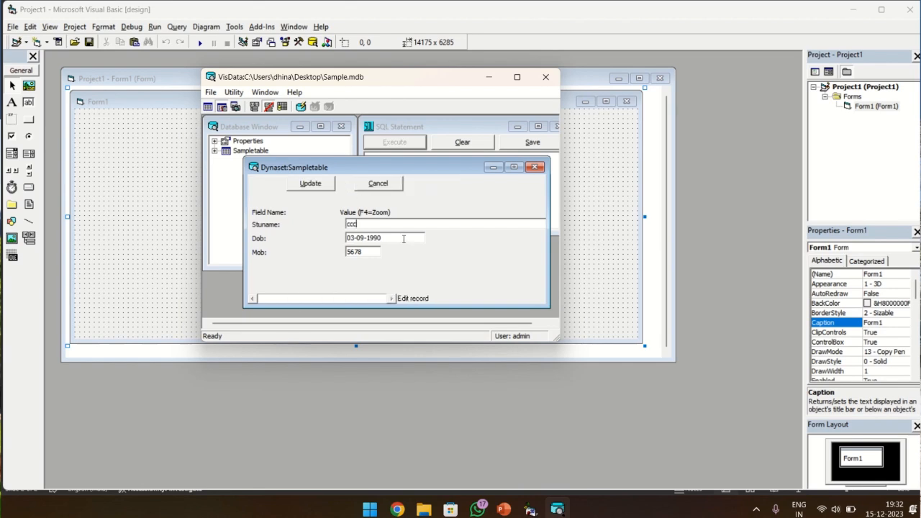
click(309, 185)
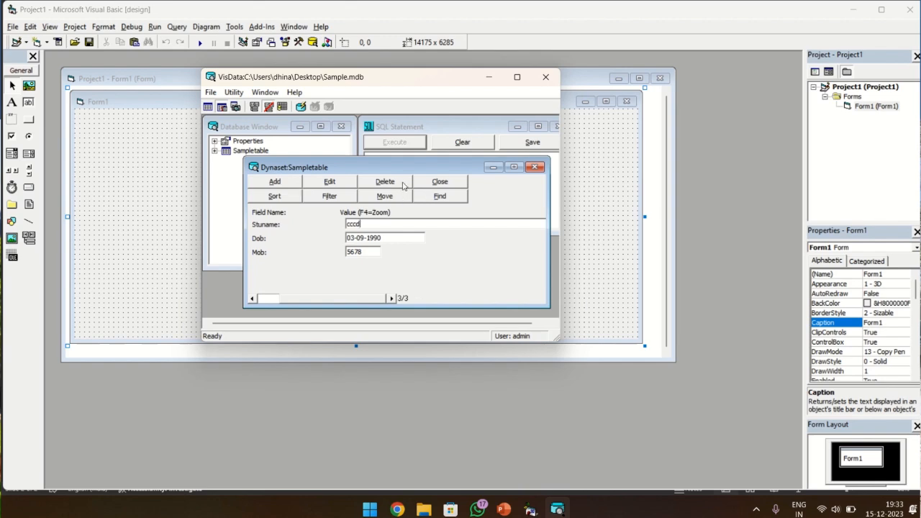
Step: Request deletion of the current record but decline it, and close the Sampletable record window
click(385, 182)
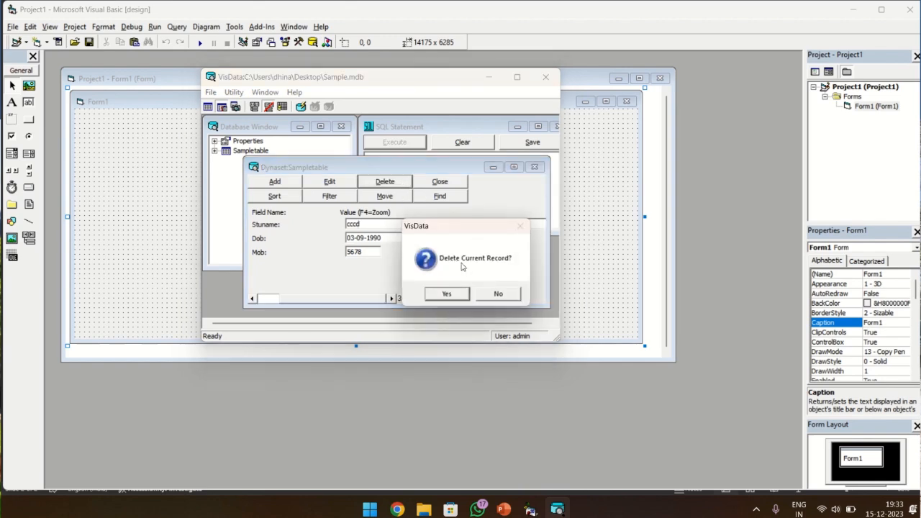
click(515, 297)
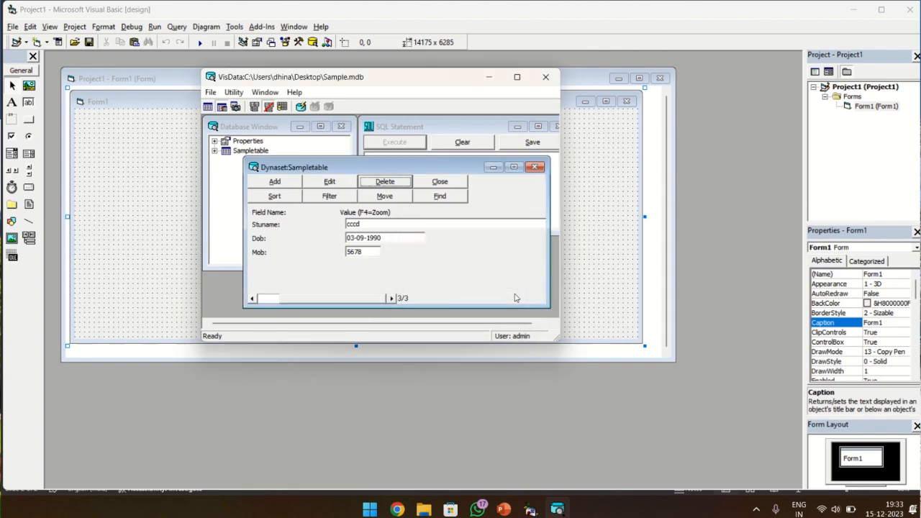
click(456, 184)
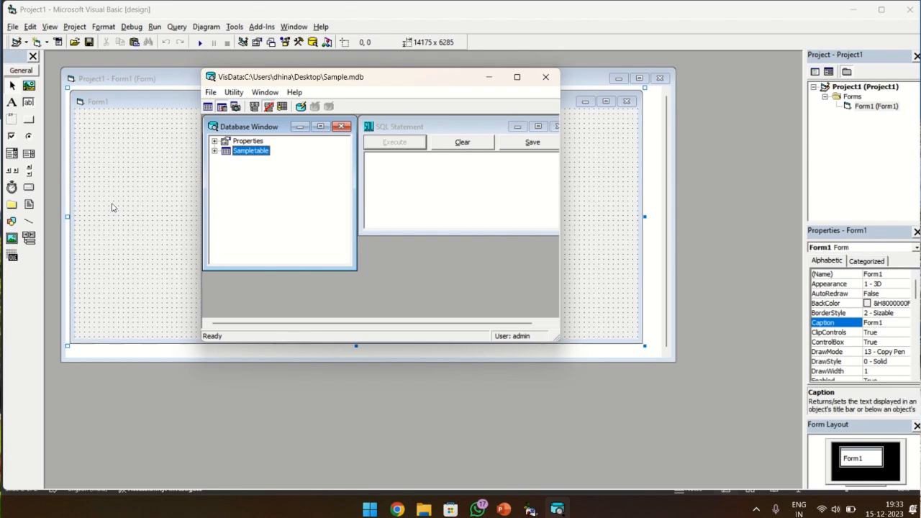
Step: Open the table structure of Sampletable twice to review its field list and the Stuname field's settings, closing it each time
right_click(263, 153)
click(296, 173)
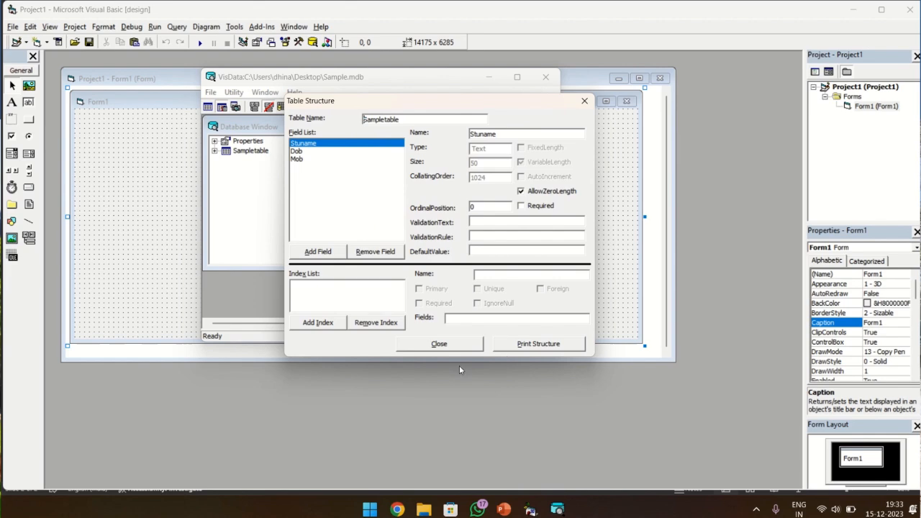
click(450, 346)
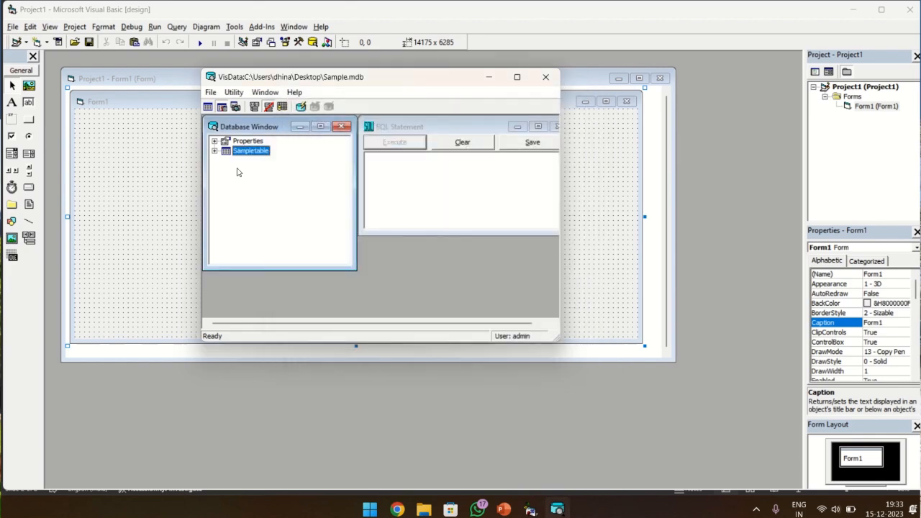
right_click(252, 154)
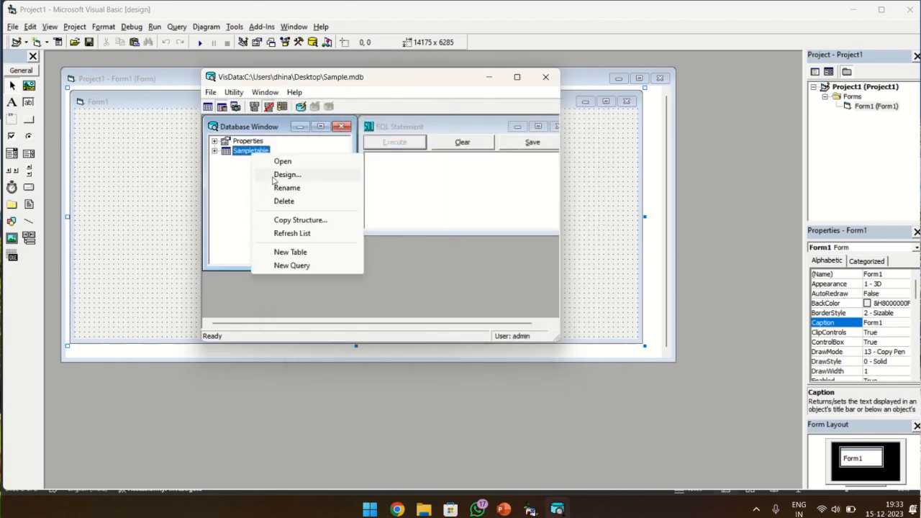
click(276, 176)
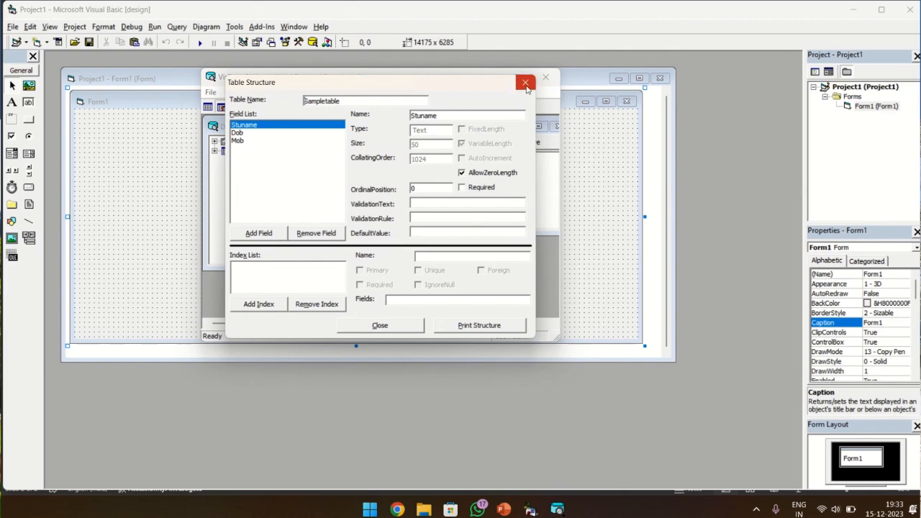
click(526, 85)
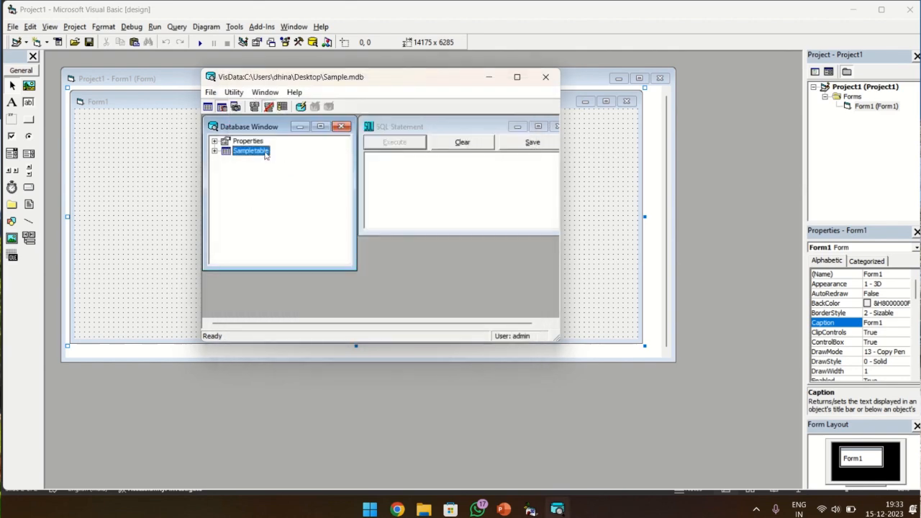
Step: Open the records of Sampletable again and enlarge the window so the Stuname, Dob and Mob fields all fit
right_click(267, 154)
click(292, 161)
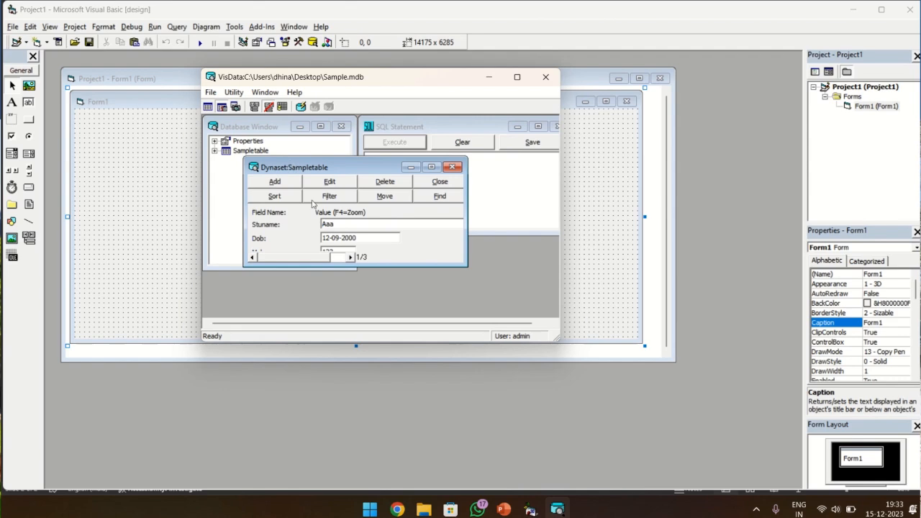
drag(423, 267, 436, 308)
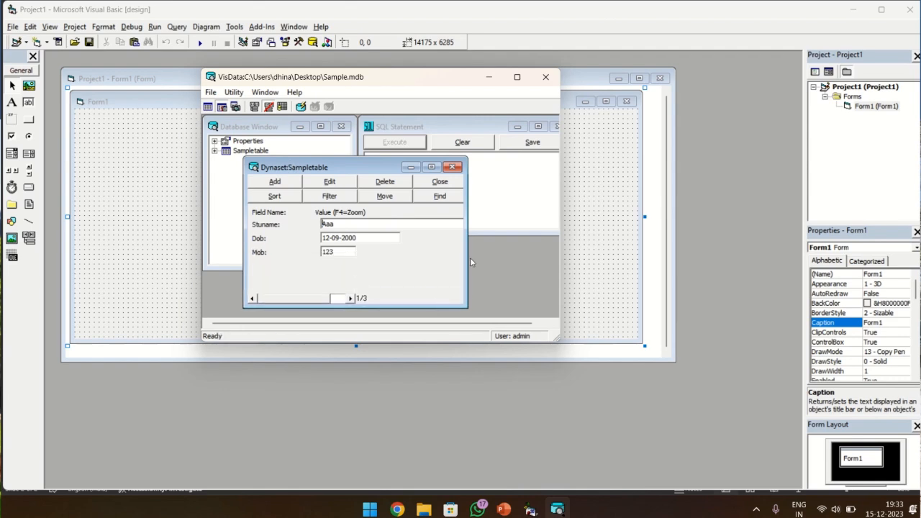
drag(466, 257, 503, 257)
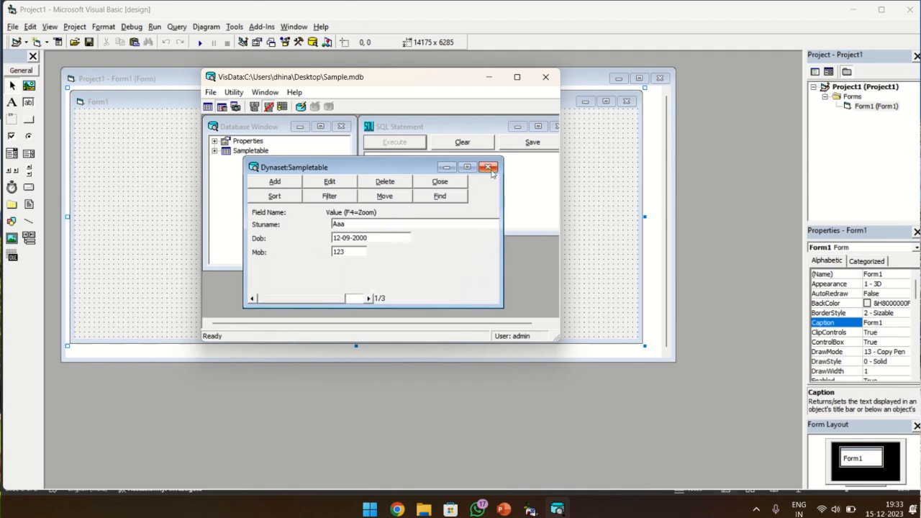
Step: Close the Sampletable record window and Visual Data Manager, and go to the Caption property of Form1 in Visual Basic
click(490, 167)
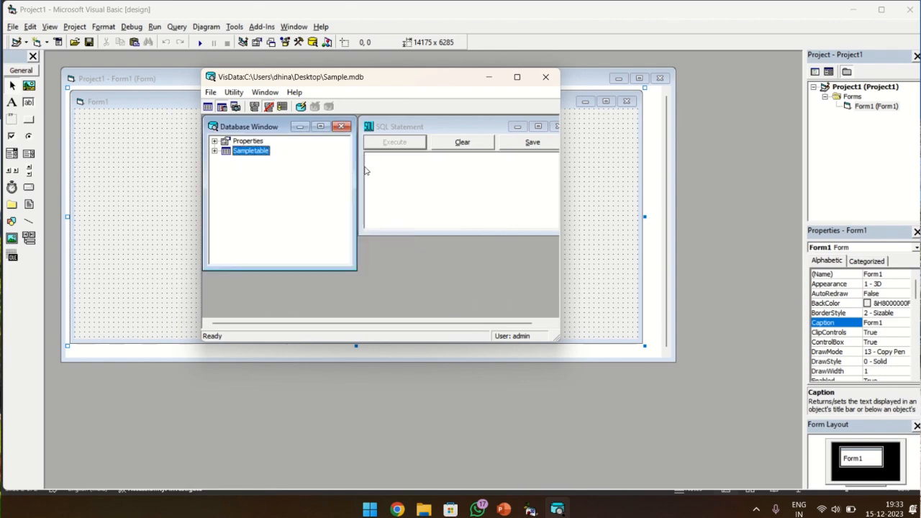
click(545, 79)
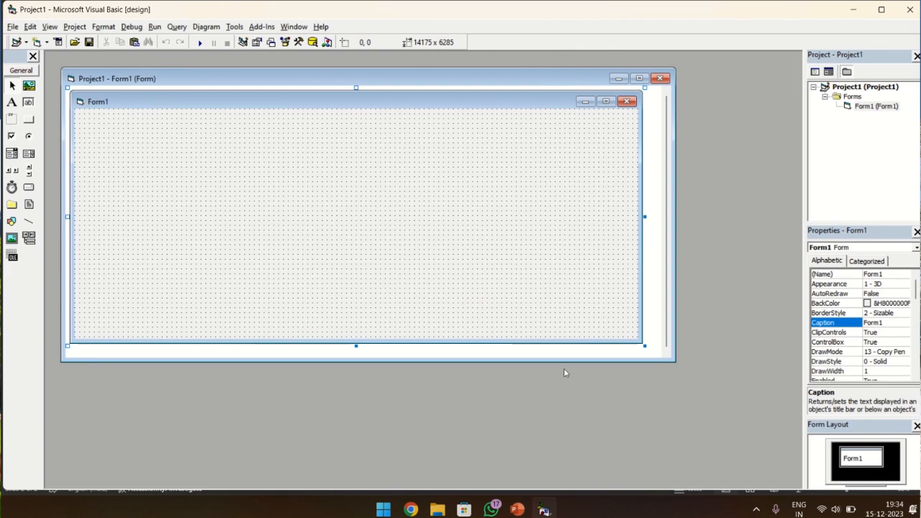
key(F4)
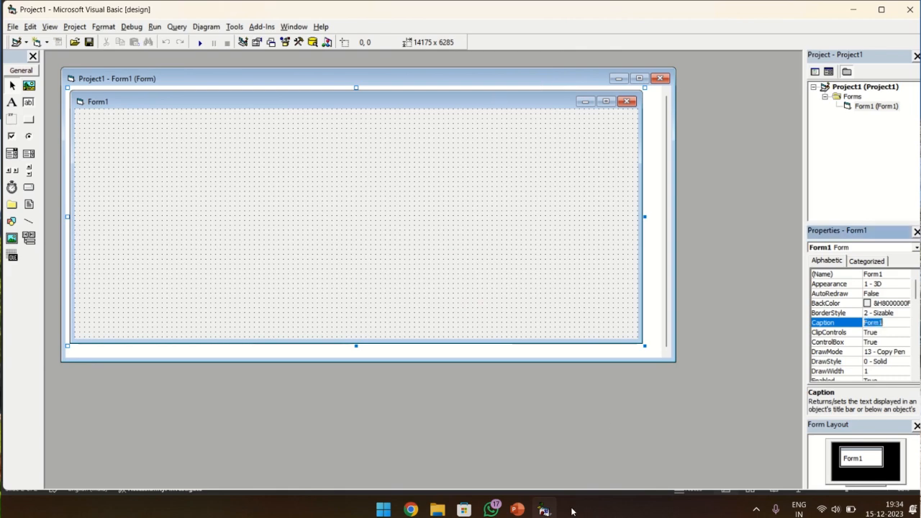